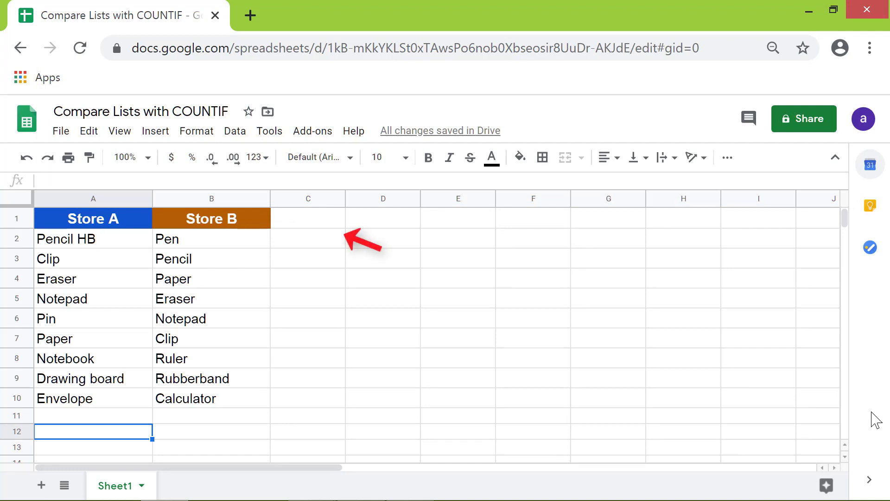
Step: Enter the formula =COUNTIF(A2:A10,B2) in cell C2 to look for the first Store B item in the Store A list
{"action": "left_click", "coordinate": [311, 242]}
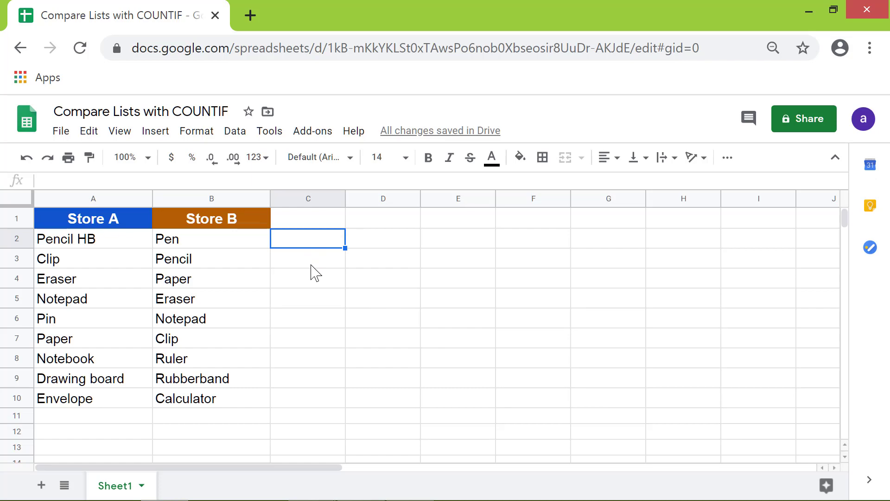
{"action": "type", "text": "=cou"}
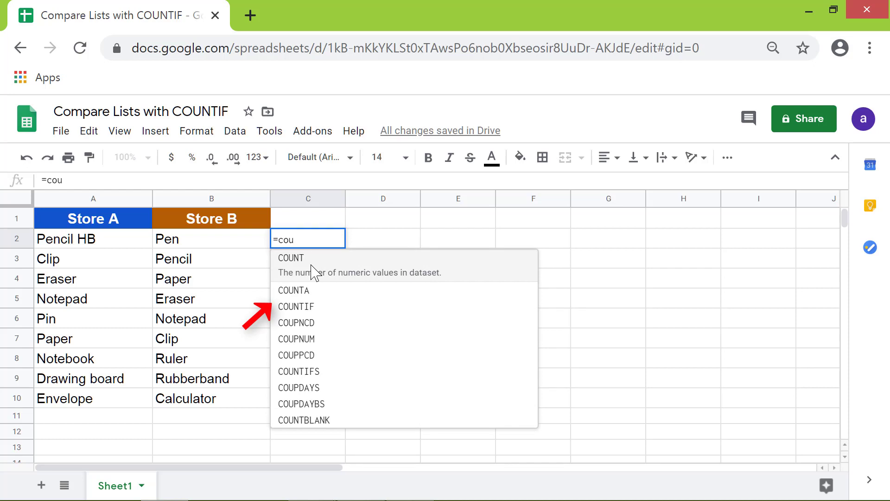
{"action": "left_click", "coordinate": [340, 306]}
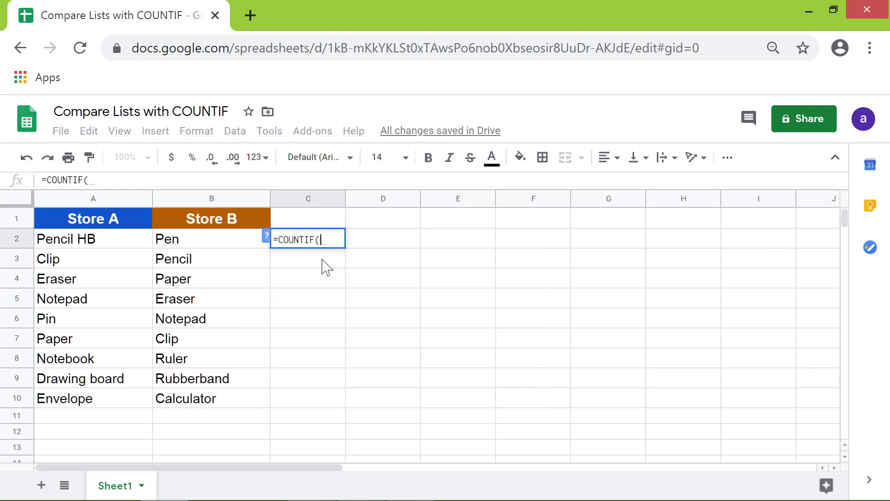
{"action": "left_click", "coordinate": [122, 244]}
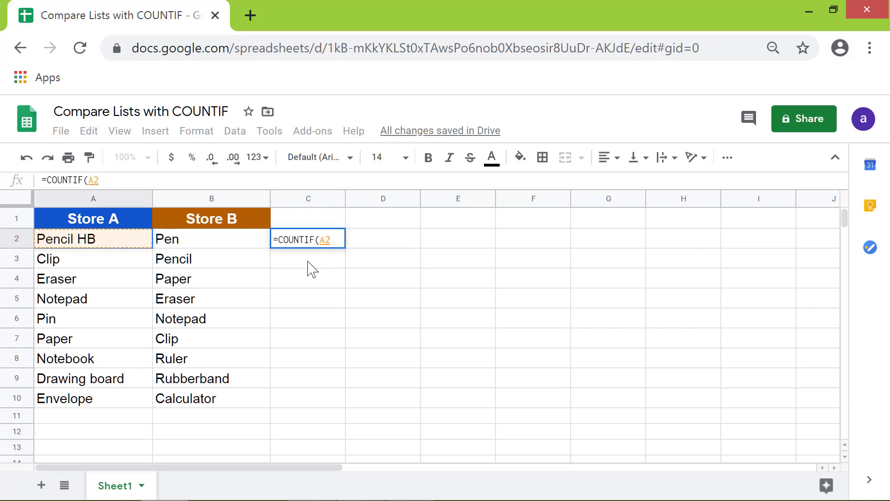
{"action": "left_click", "coordinate": [109, 402], "text": "shift"}
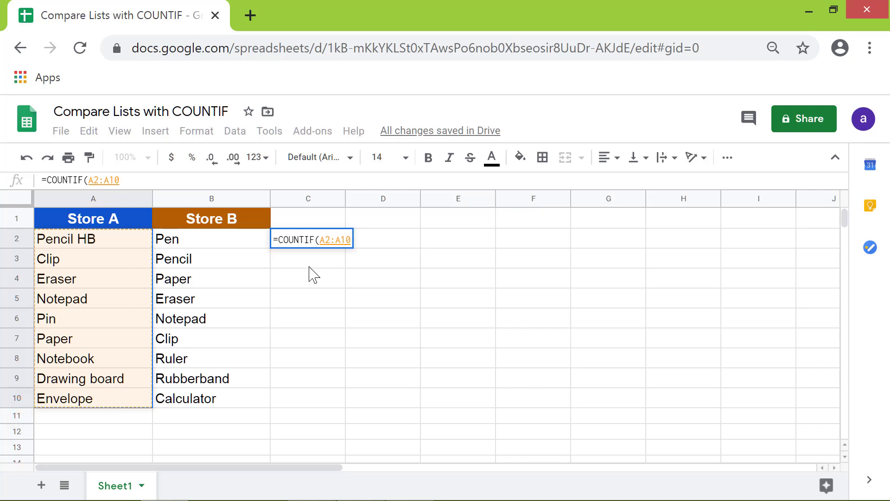
{"action": "type", "text": ","}
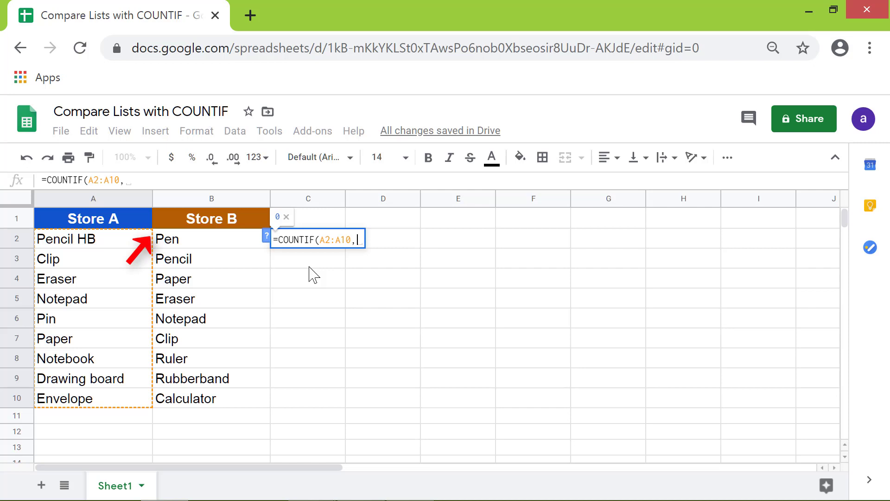
{"action": "left_click", "coordinate": [212, 242]}
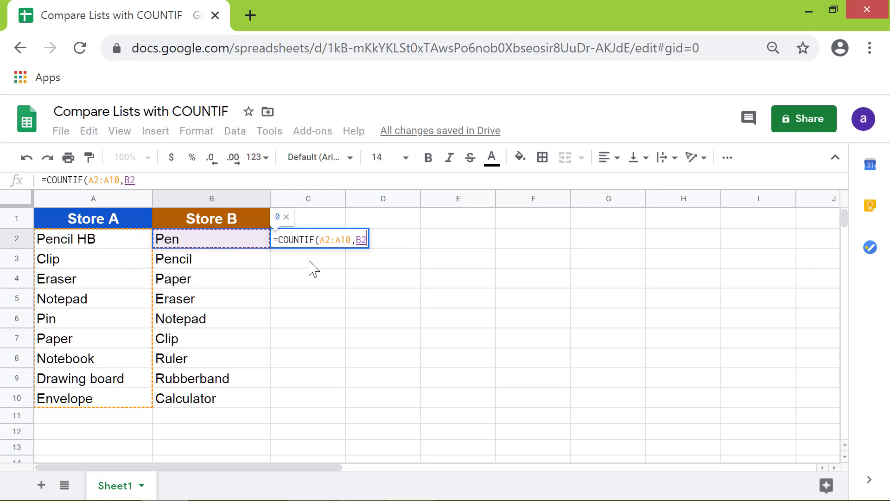
{"action": "key", "text": "Return"}
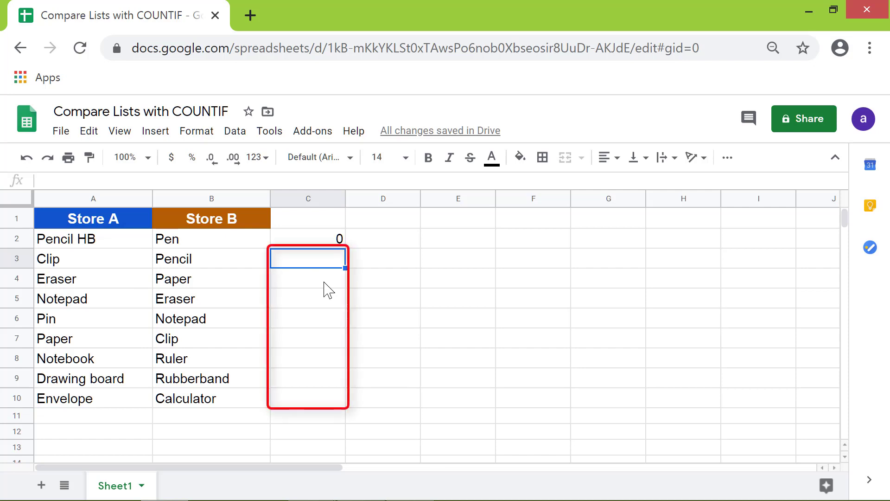
Step: Fill the COUNTIF formula with the relative range from C2 down through C10 and inspect the result in C5
{"action": "left_click", "coordinate": [321, 241]}
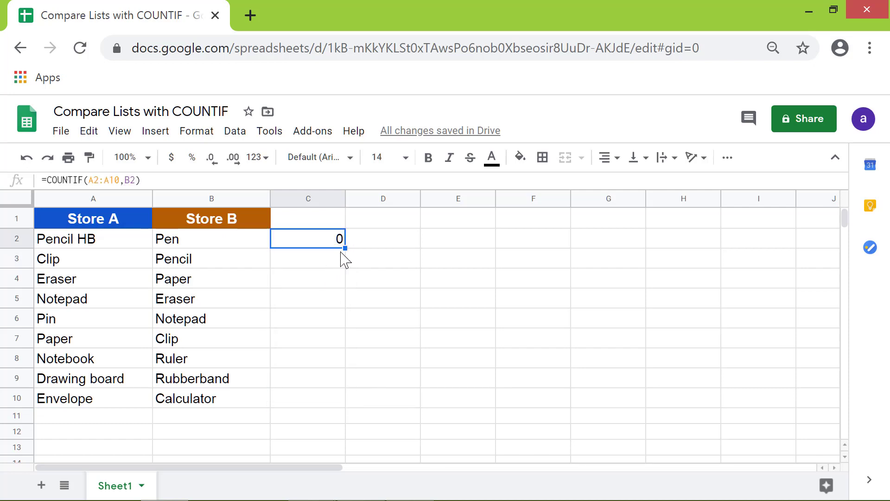
{"action": "left_click_drag", "start_coordinate": [346, 248], "coordinate": [342, 400]}
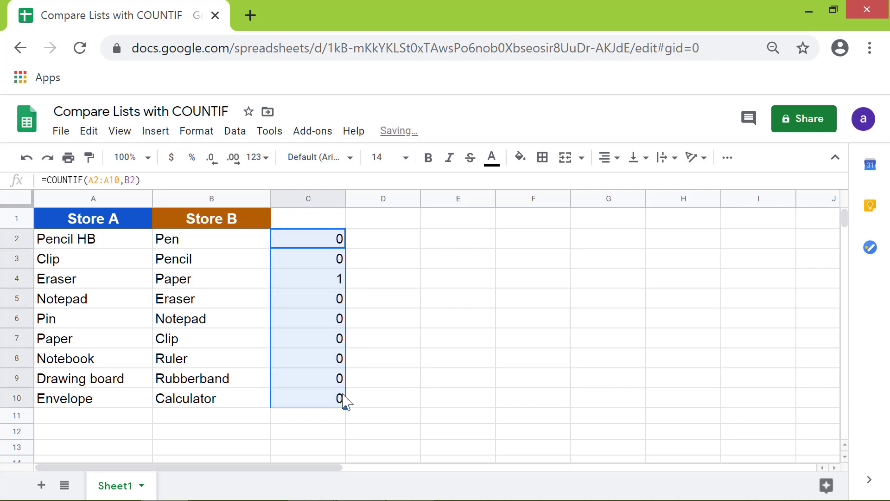
{"action": "left_click", "coordinate": [387, 403]}
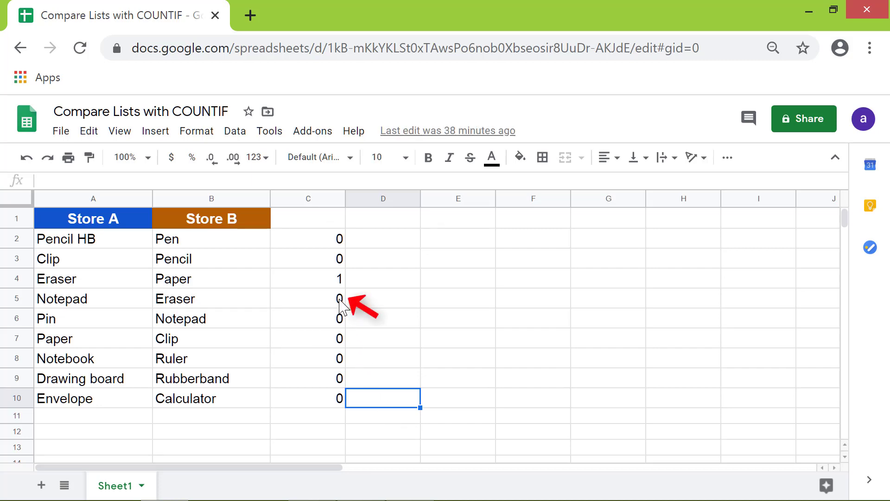
{"action": "left_click", "coordinate": [341, 300]}
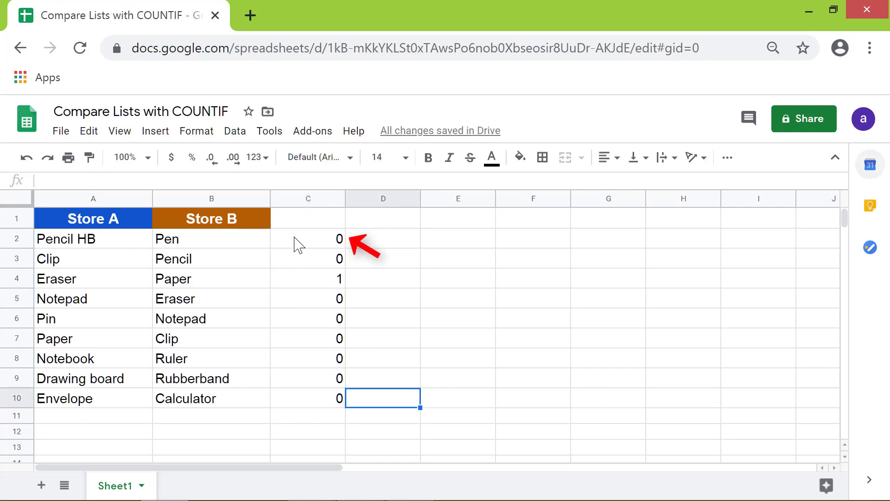
Step: Make the Store A range in C2's formula absolute so it reads =COUNTIF($A$2:$A$10,B2)
{"action": "left_click", "coordinate": [297, 239]}
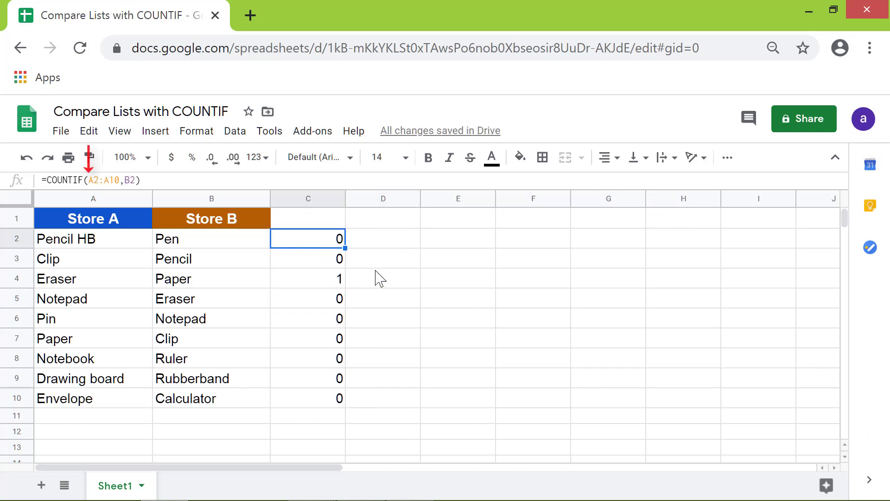
{"action": "left_click", "coordinate": [88, 180]}
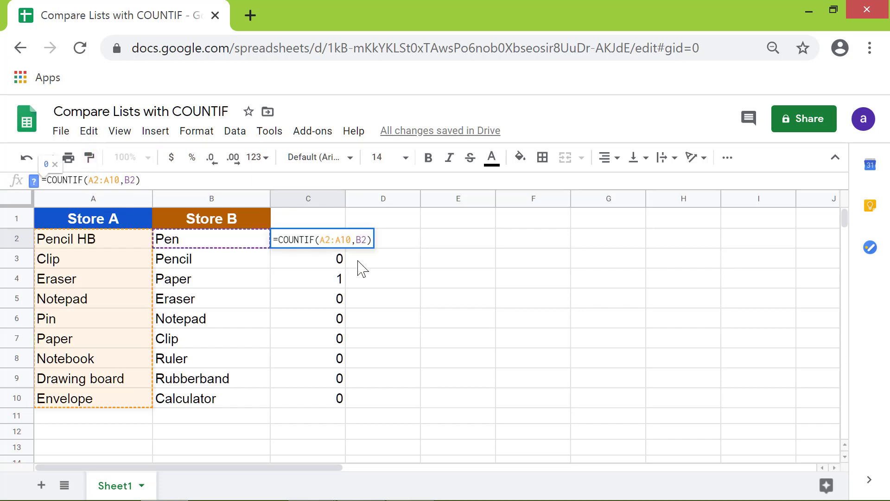
{"action": "key", "text": "F4"}
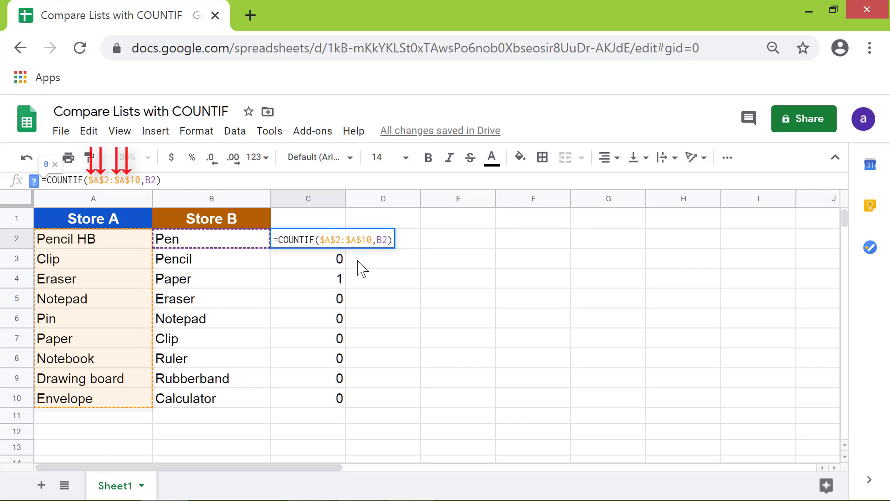
{"action": "key", "text": "Return"}
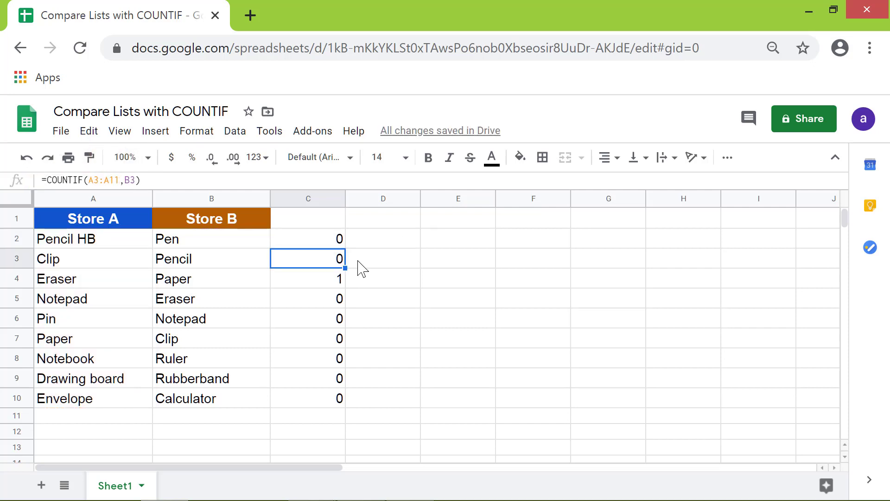
Step: Fill the formula with the absolute range from C2 down through C10
{"action": "left_click", "coordinate": [332, 244]}
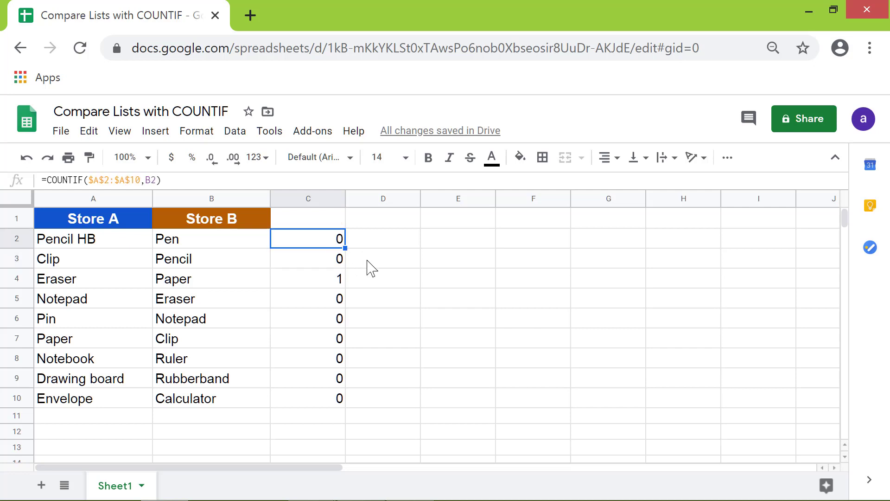
{"action": "left_click_drag", "start_coordinate": [345, 248], "coordinate": [364, 402]}
{"action": "left_click", "coordinate": [373, 403]}
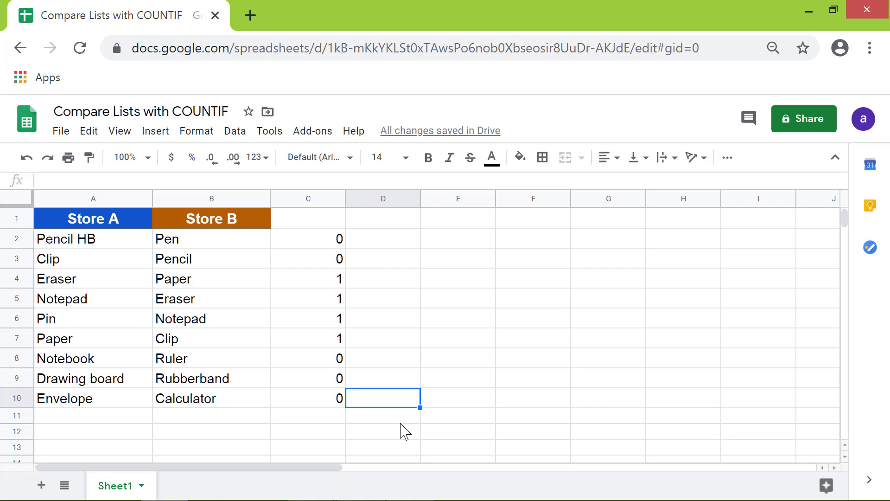
Step: Copy the full COUNTIF formula text from cell C2 and leave the cell without editing it
{"action": "left_click", "coordinate": [332, 246]}
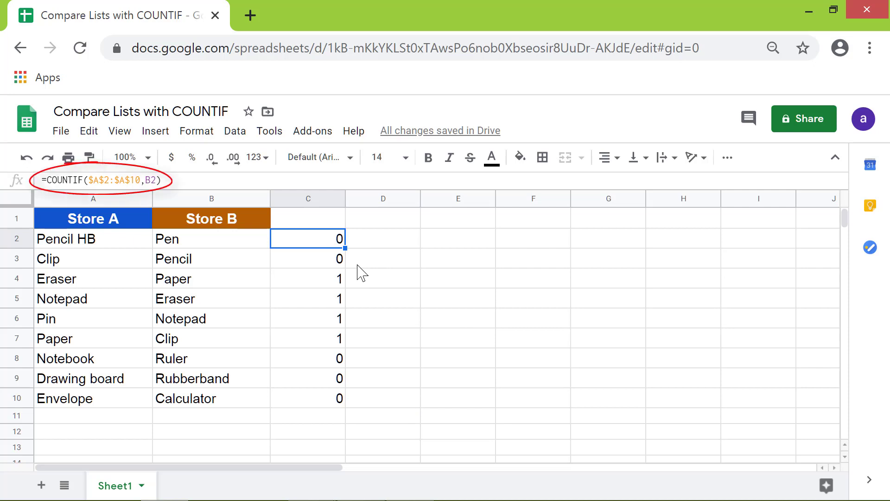
{"action": "left_click", "coordinate": [42, 180]}
{"action": "left_click_drag", "start_coordinate": [43, 180], "coordinate": [160, 179]}
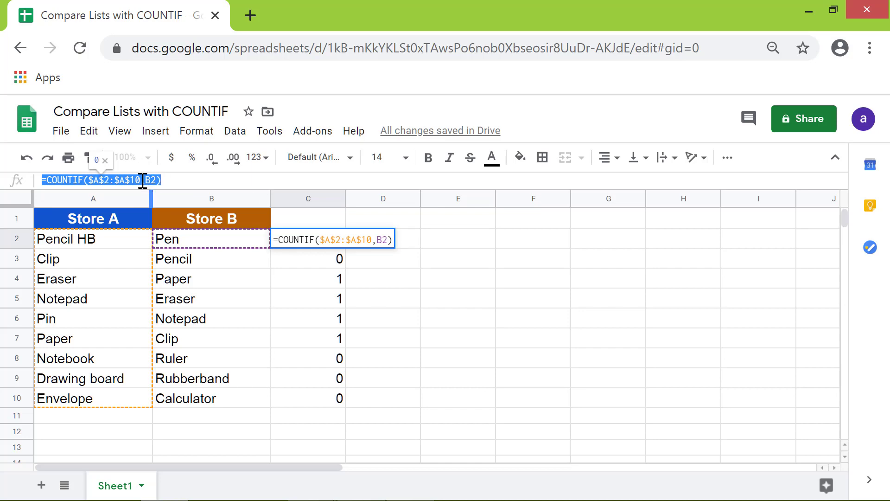
{"action": "right_click", "coordinate": [143, 181]}
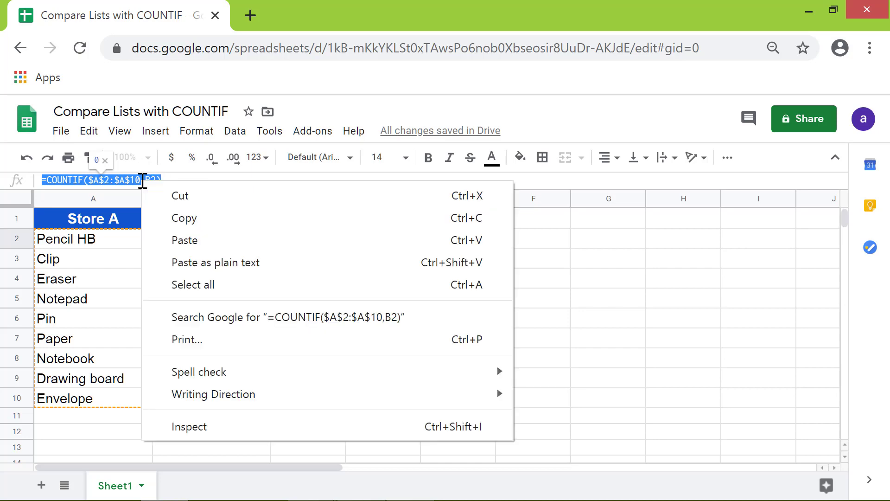
{"action": "left_click", "coordinate": [232, 222]}
{"action": "key", "text": "Escape"}
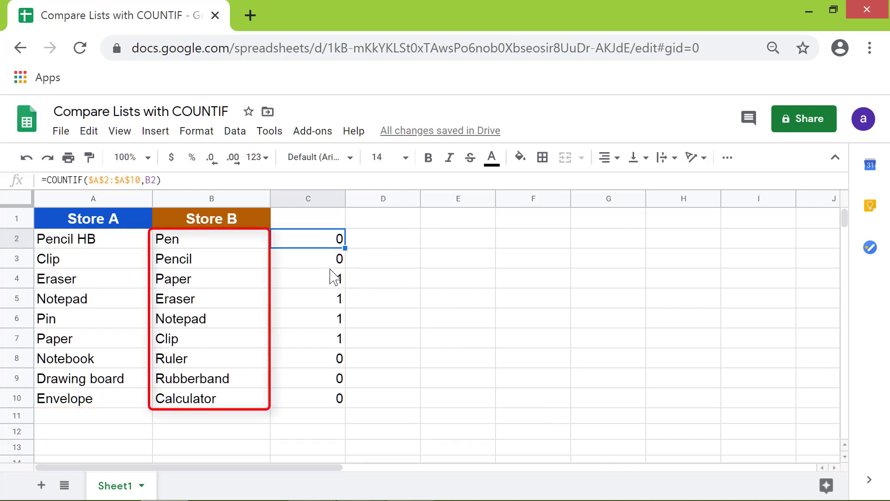
Step: Start a conditional formatting rule for the Store B items in B2:B10
{"action": "left_click", "coordinate": [226, 246]}
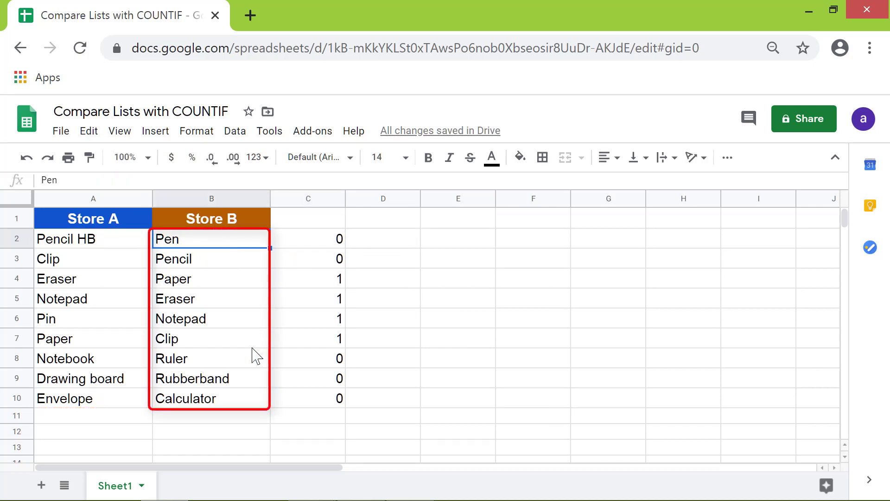
{"action": "left_click", "coordinate": [234, 404], "text": "shift"}
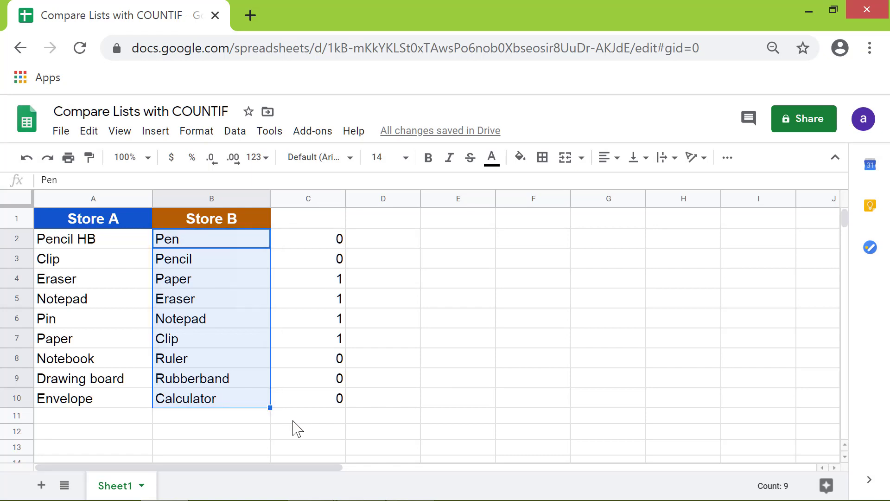
{"action": "left_click", "coordinate": [207, 135]}
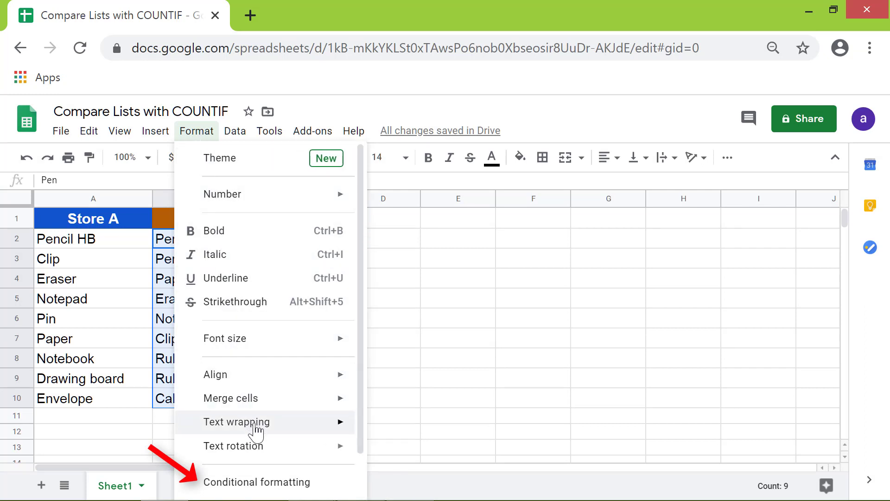
{"action": "left_click", "coordinate": [266, 480]}
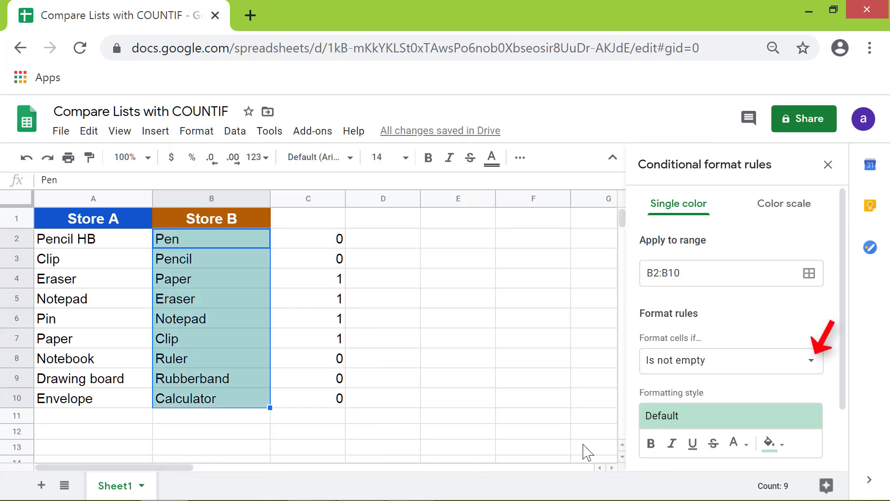
Step: Set the rule's condition to the custom formula =COUNTIF($A$2:$A$10,B2)=0, reusing the copied formula
{"action": "left_click", "coordinate": [812, 366]}
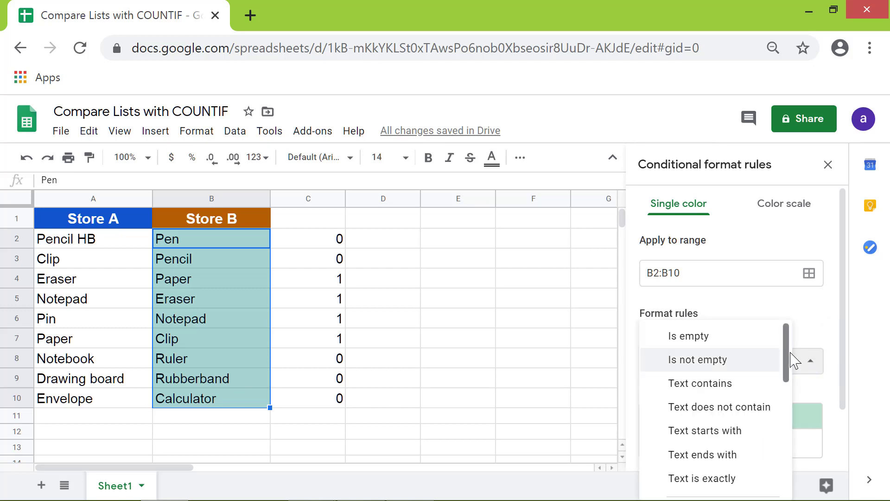
{"action": "left_click_drag", "start_coordinate": [786, 355], "coordinate": [793, 478]}
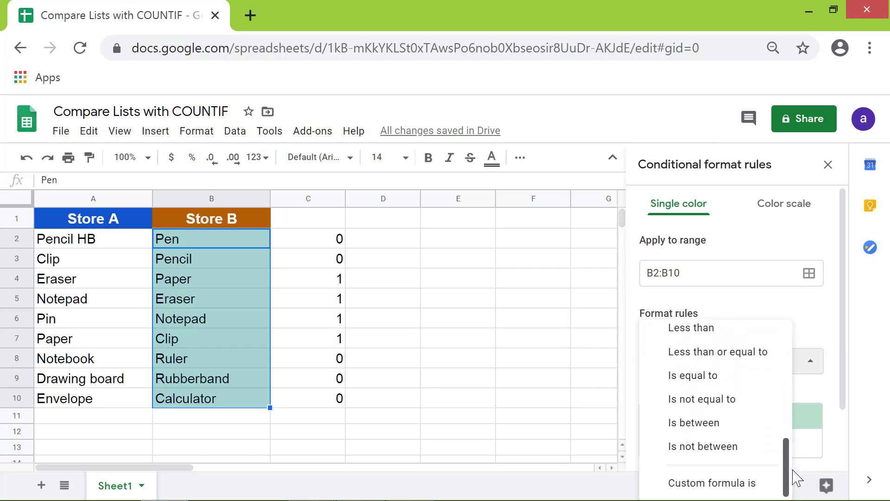
{"action": "left_click", "coordinate": [745, 484]}
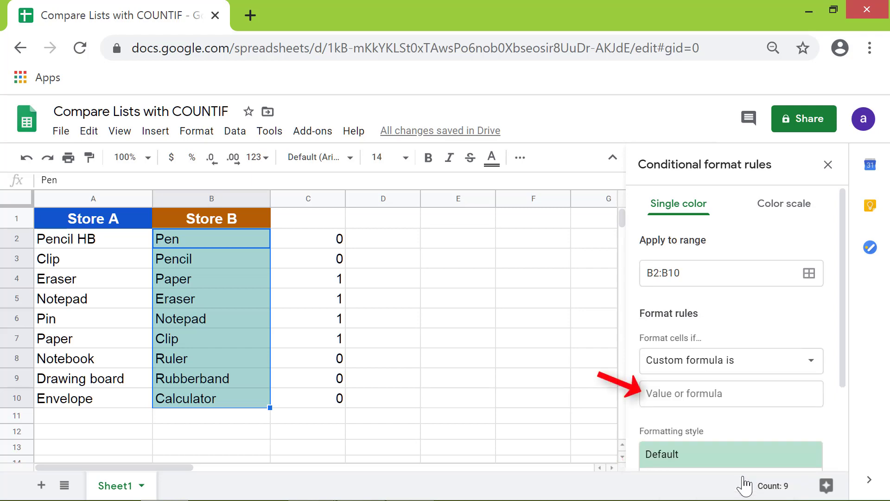
{"action": "left_click", "coordinate": [690, 397]}
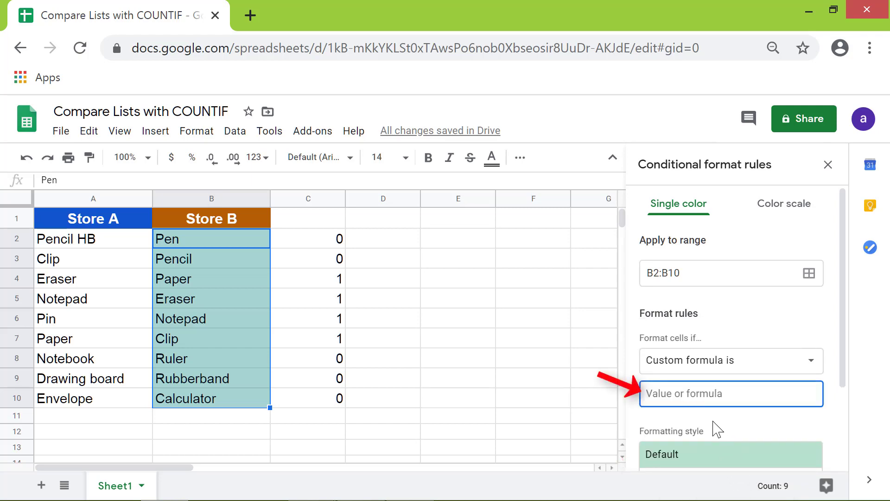
{"action": "key", "text": "ctrl+v"}
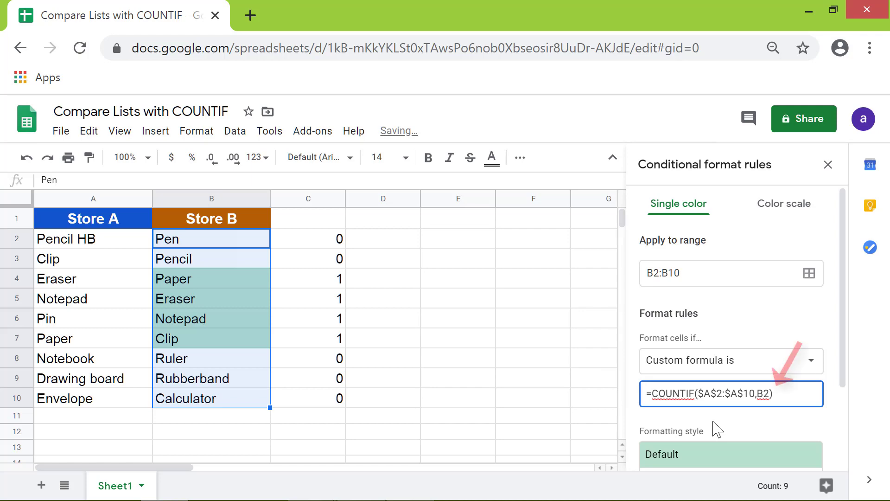
{"action": "type", "text": "=0"}
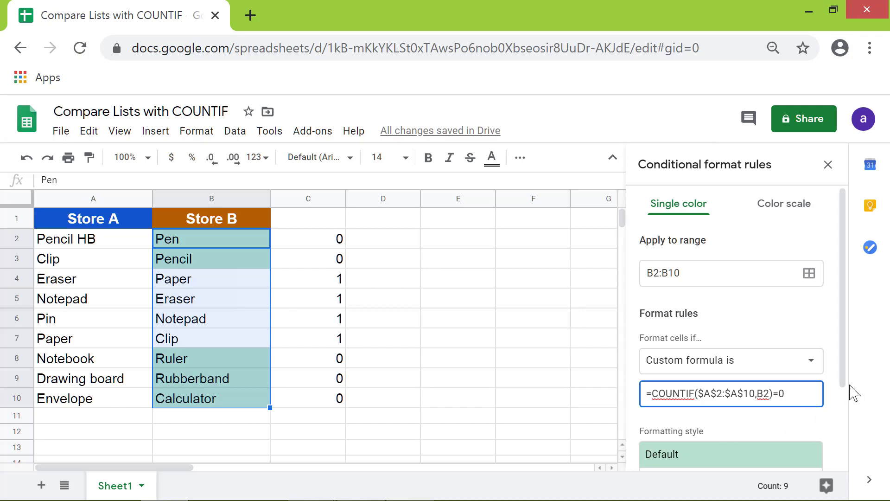
Step: Set the rule's fill colour to yellow, save the rule and deselect the Store B range
{"action": "left_click", "coordinate": [847, 365]}
{"action": "left_click_drag", "start_coordinate": [847, 365], "coordinate": [849, 419]}
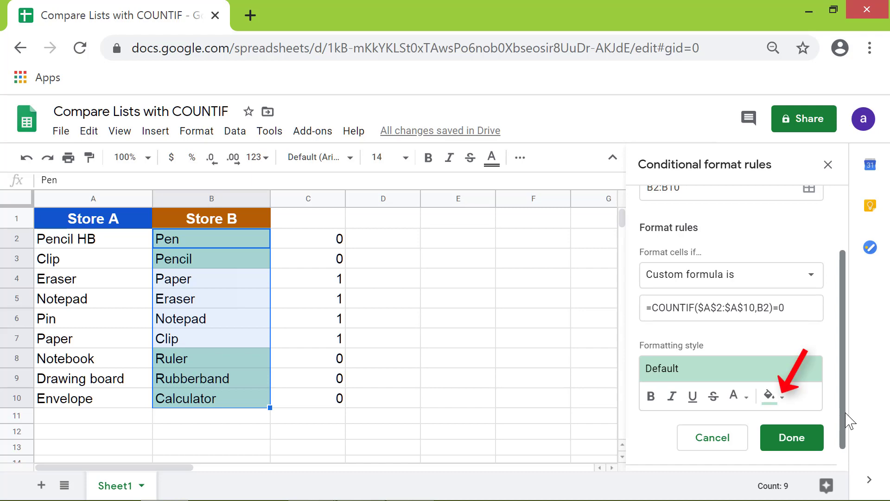
{"action": "left_click", "coordinate": [783, 398]}
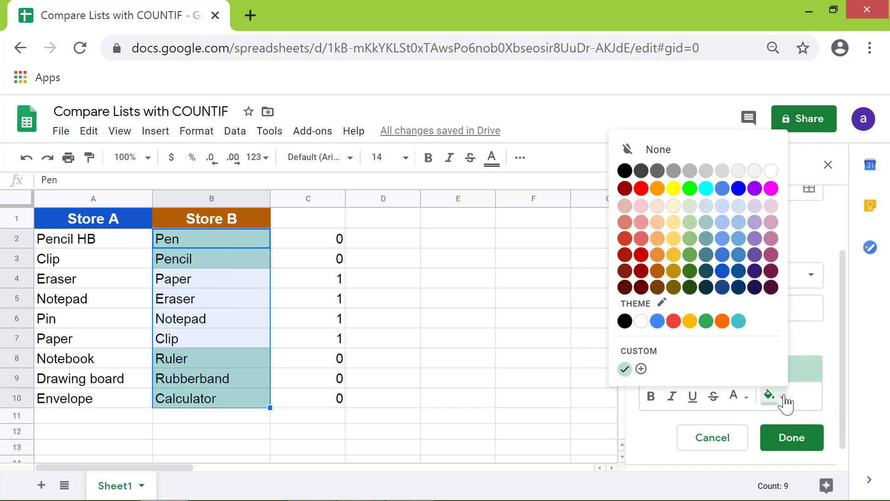
{"action": "left_click", "coordinate": [675, 191]}
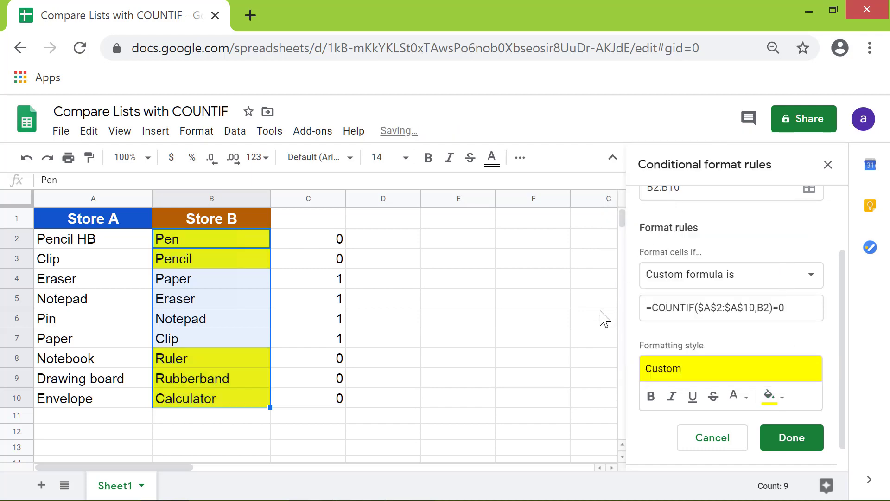
{"action": "left_click", "coordinate": [790, 443]}
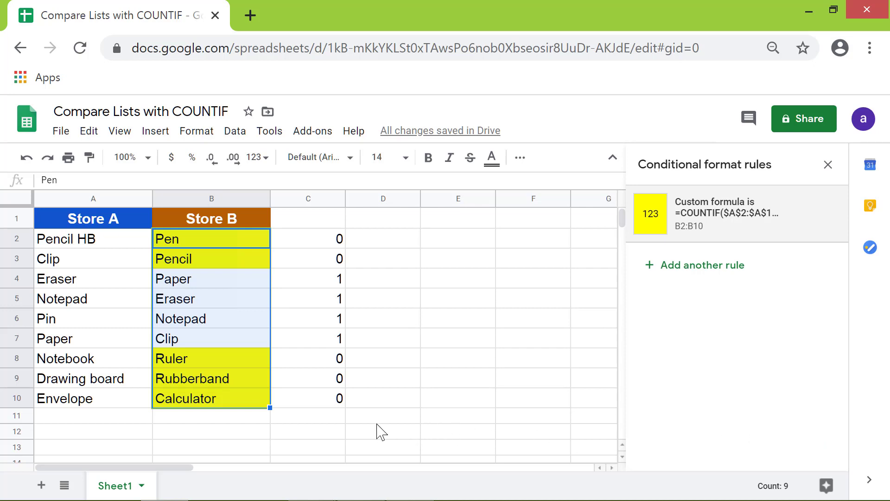
{"action": "left_click", "coordinate": [334, 419]}
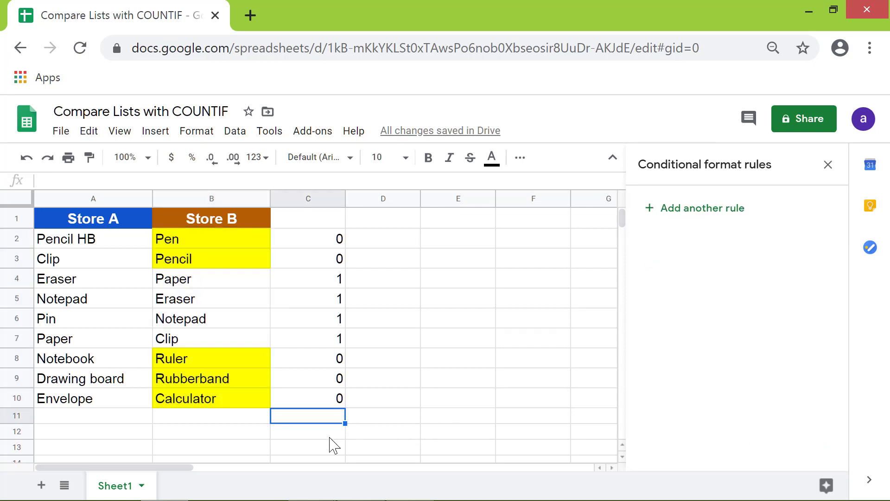